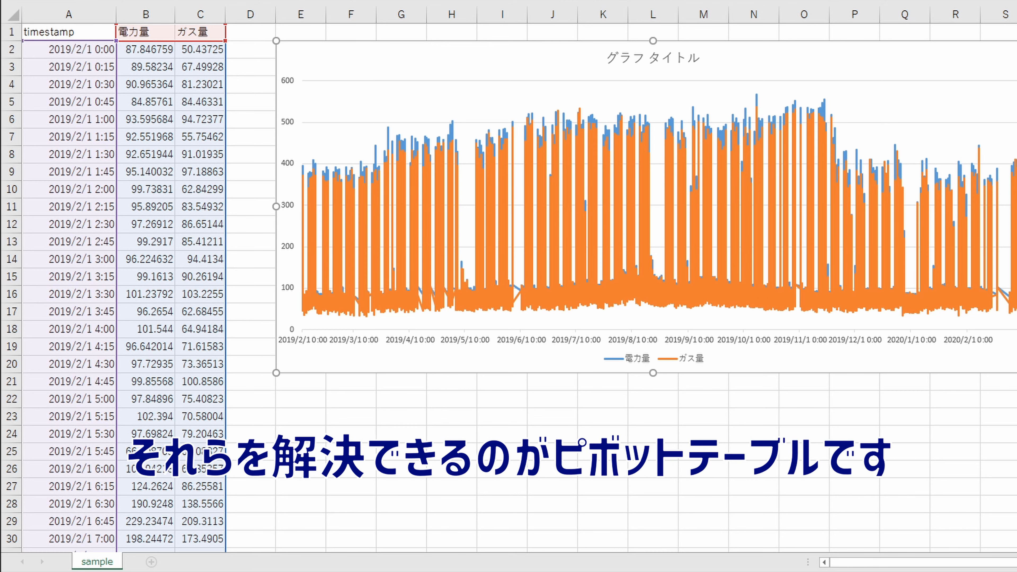
# Delete the existing line chart of 電力量 and ガス量 from the sample sheet
pyautogui.press('Delete')
pyautogui.click(300, 53)
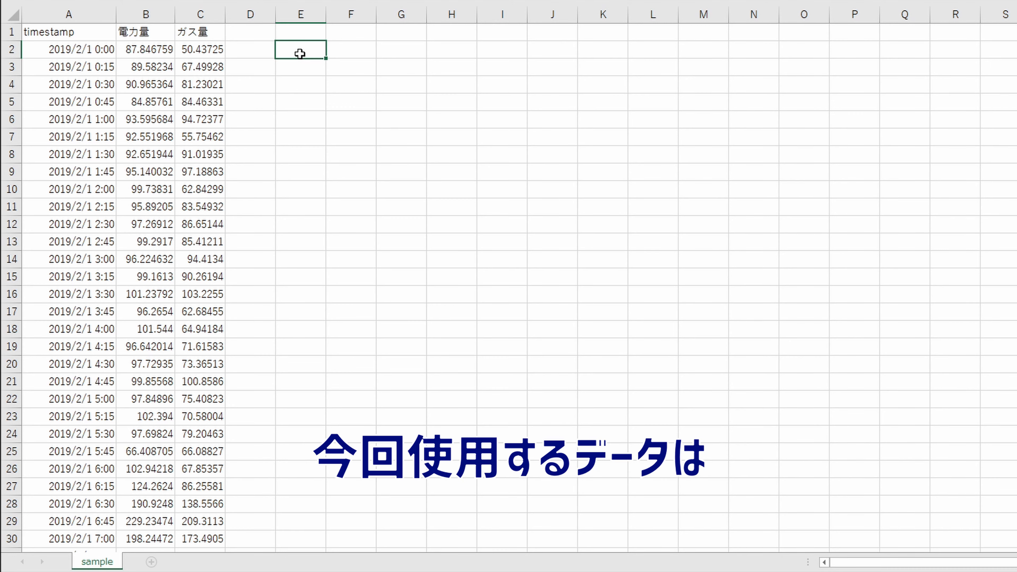
pyautogui.moveTo(68, 14); pyautogui.dragTo(200, 14)
pyautogui.click(100, 50)
# Create a PivotTable on a new worksheet from the full three-column data range sample!$A$1:$C$35521
pyautogui.click(90, 32)
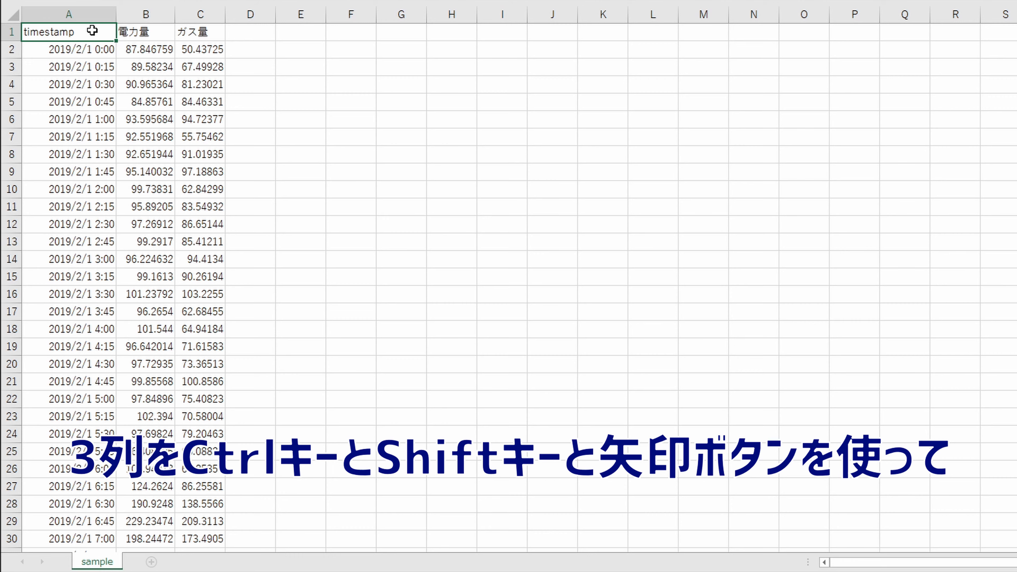
pyautogui.hotkey('ctrl', 'shift', 'Right')
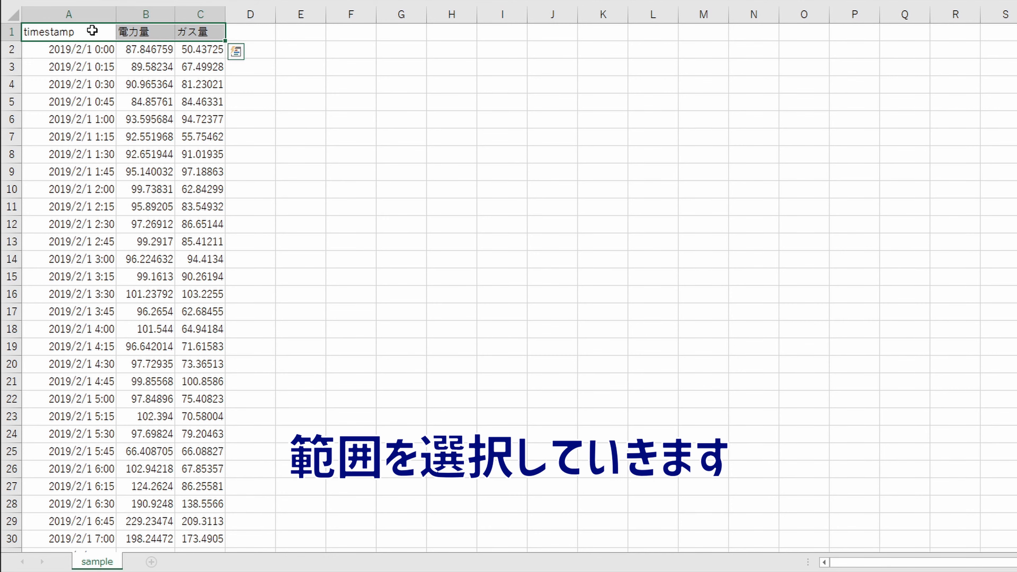
pyautogui.hotkey('ctrl', 'shift', 'Down')
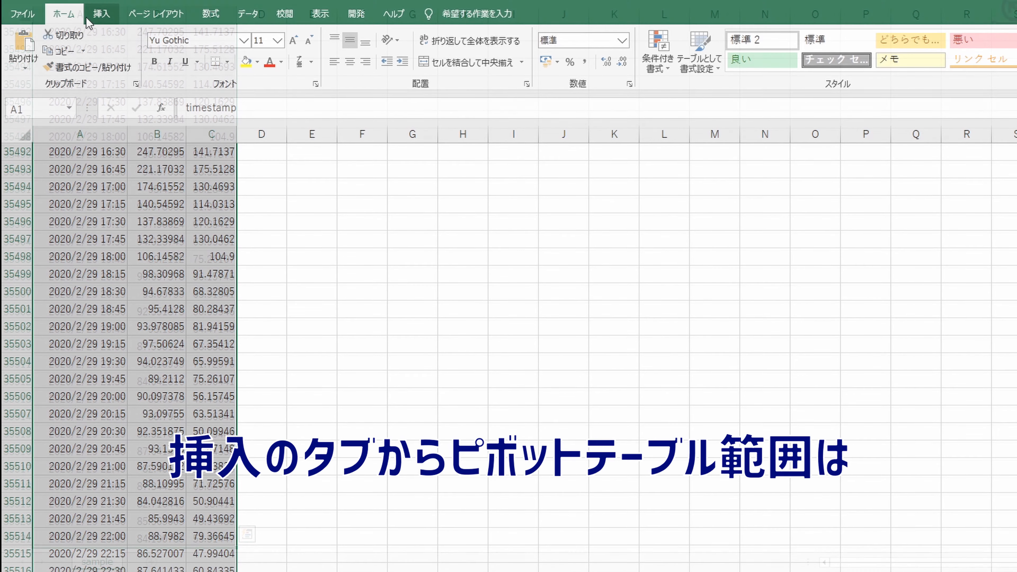
pyautogui.click(100, 12)
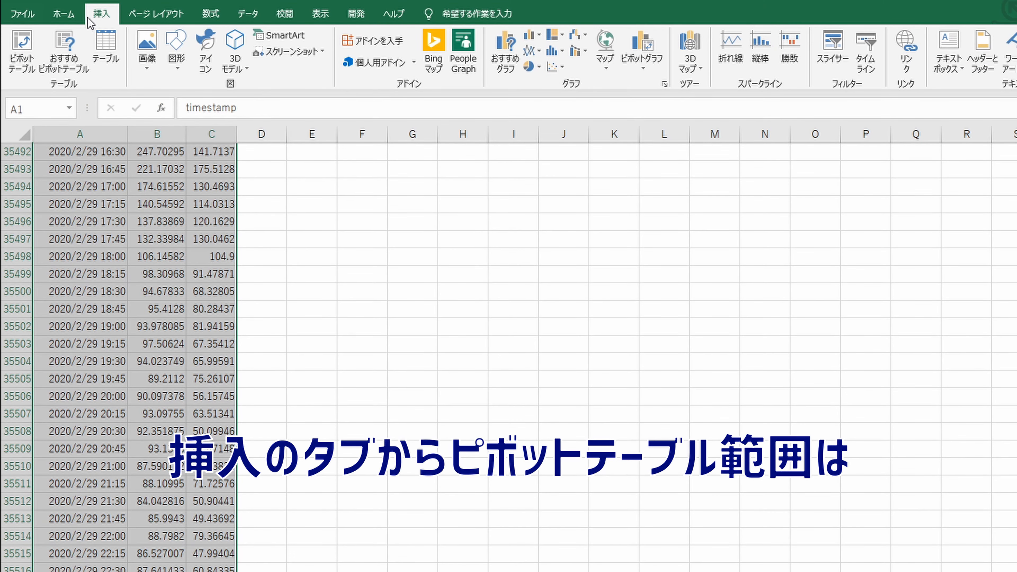
pyautogui.click(16, 60)
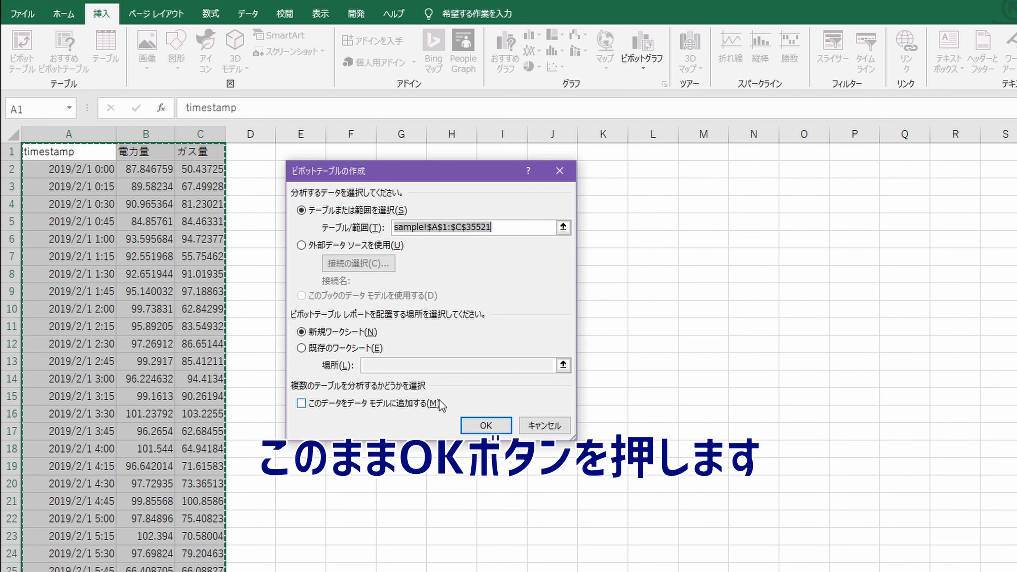
pyautogui.click(481, 425)
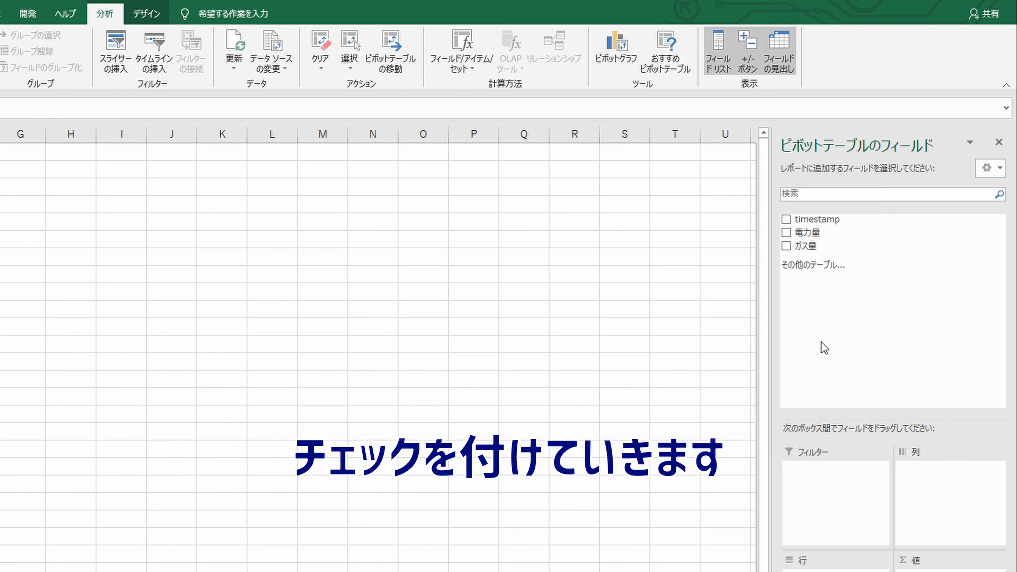
# Add the timestamp, 電力量 and ガス量 fields to the PivotTable
pyautogui.click(785, 220)
pyautogui.click(786, 232)
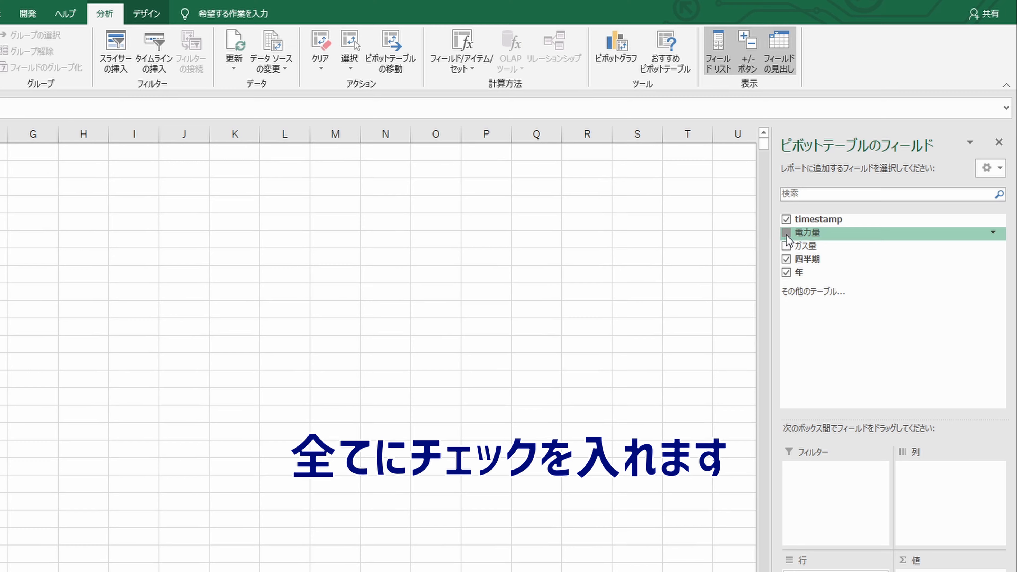
pyautogui.click(785, 251)
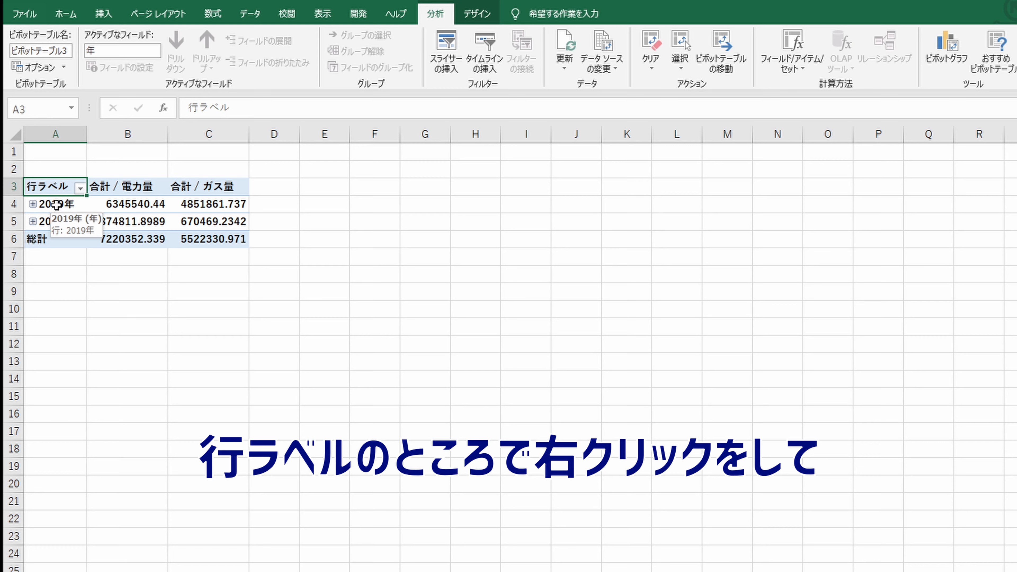
# Group the PivotTable's date rows by 時, 日, 月 and 年, leaving out 四半期
pyautogui.rightClick(57, 205)
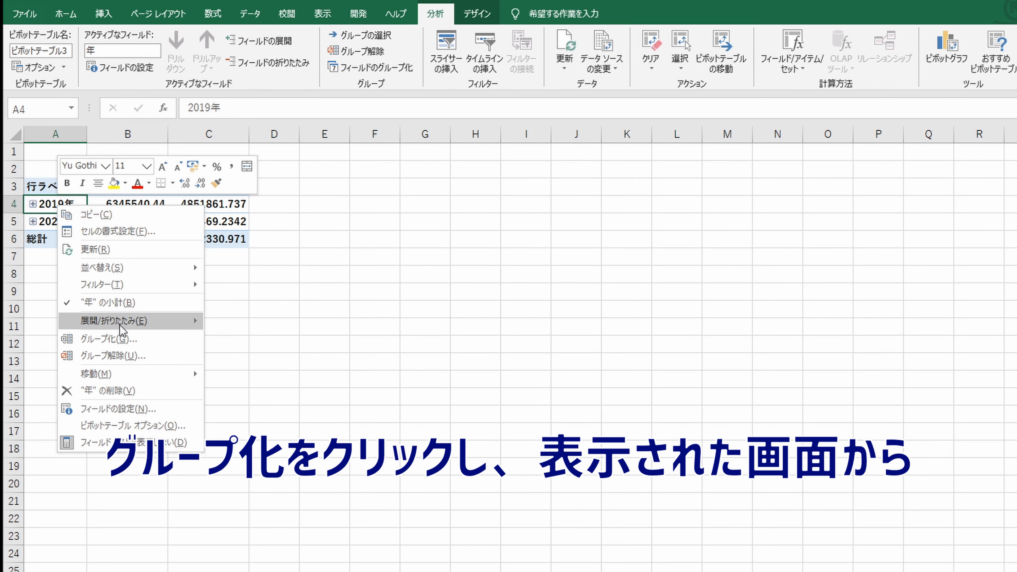
pyautogui.click(124, 339)
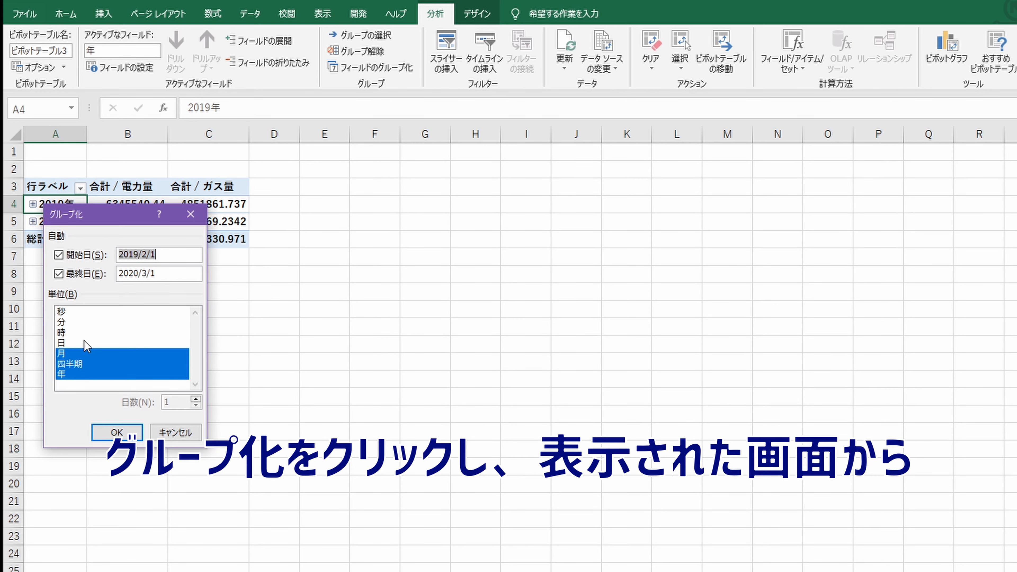
pyautogui.click(71, 364)
pyautogui.click(71, 343)
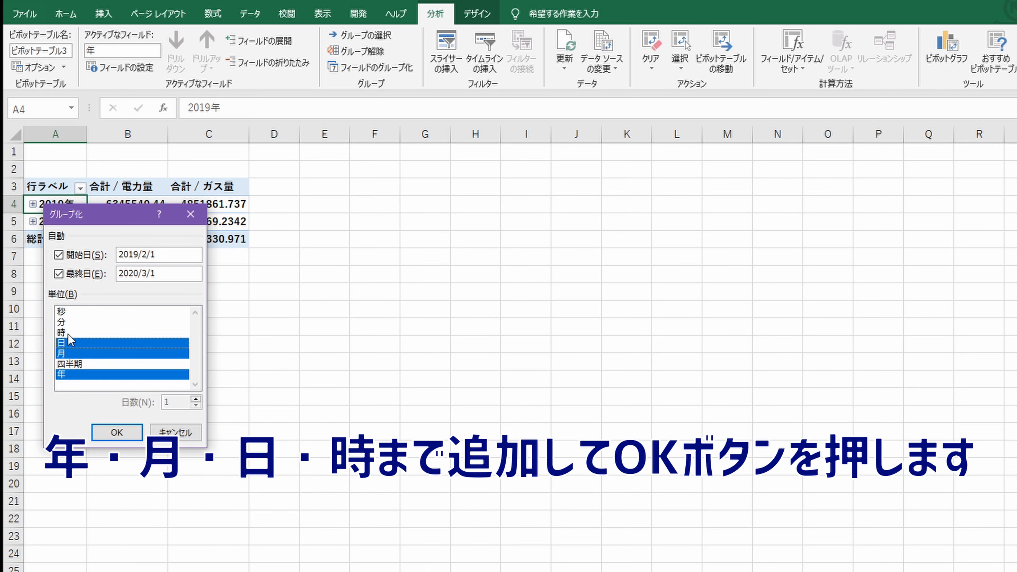
pyautogui.click(68, 333)
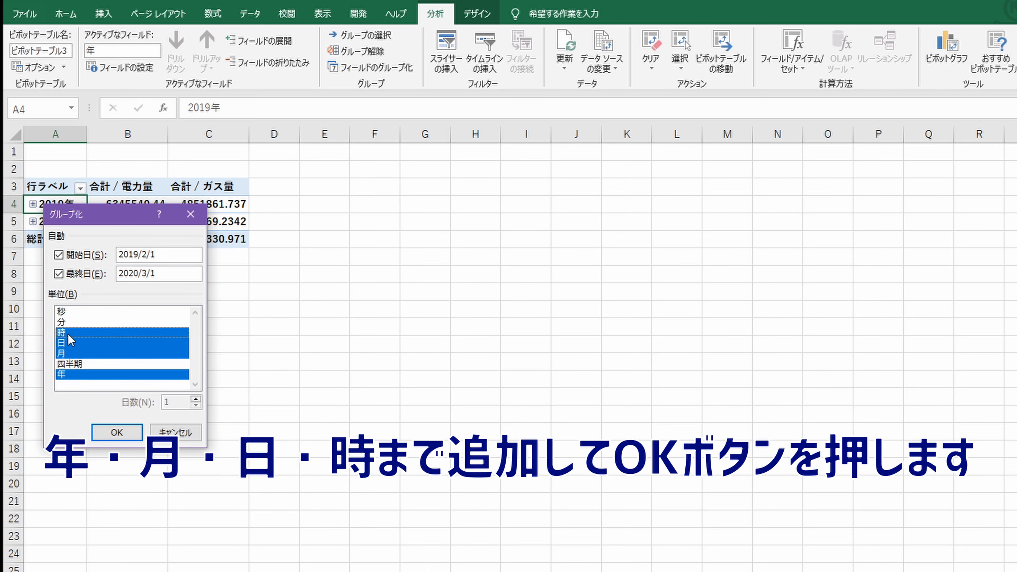
pyautogui.click(127, 433)
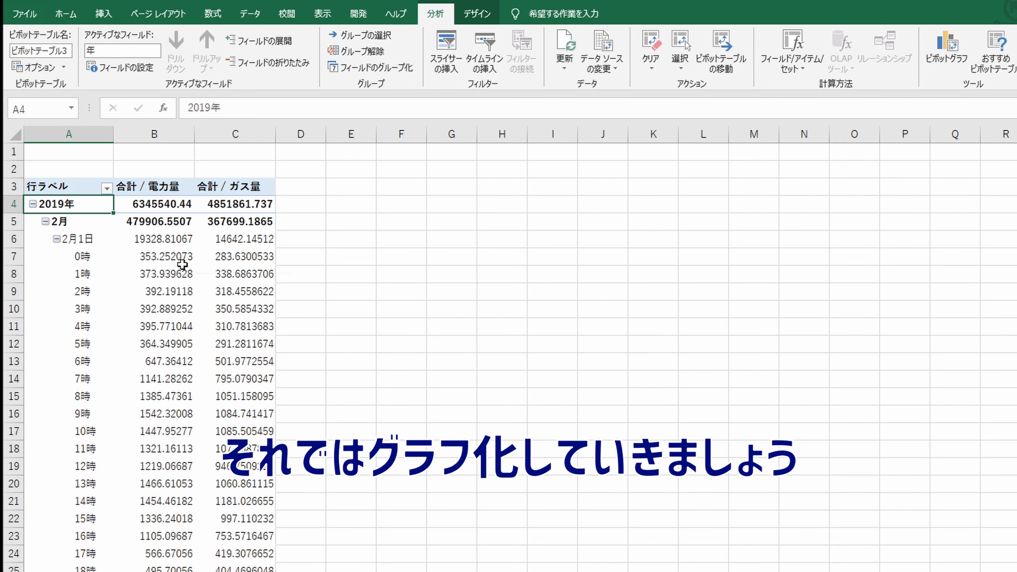
# Insert a basic 2-D line pivot chart from the PivotTable and place it beside the table
pyautogui.click(173, 274)
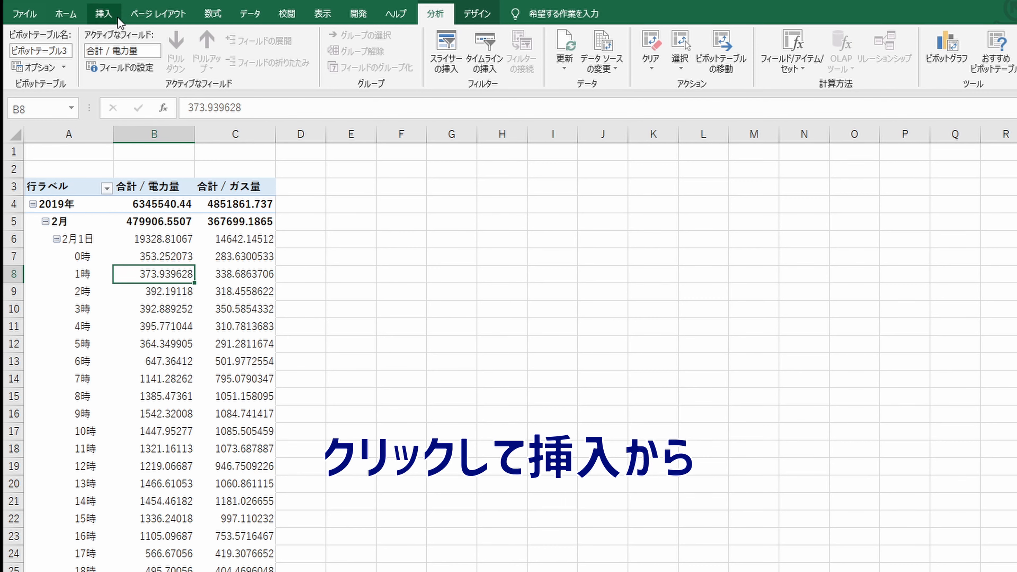
pyautogui.click(104, 13)
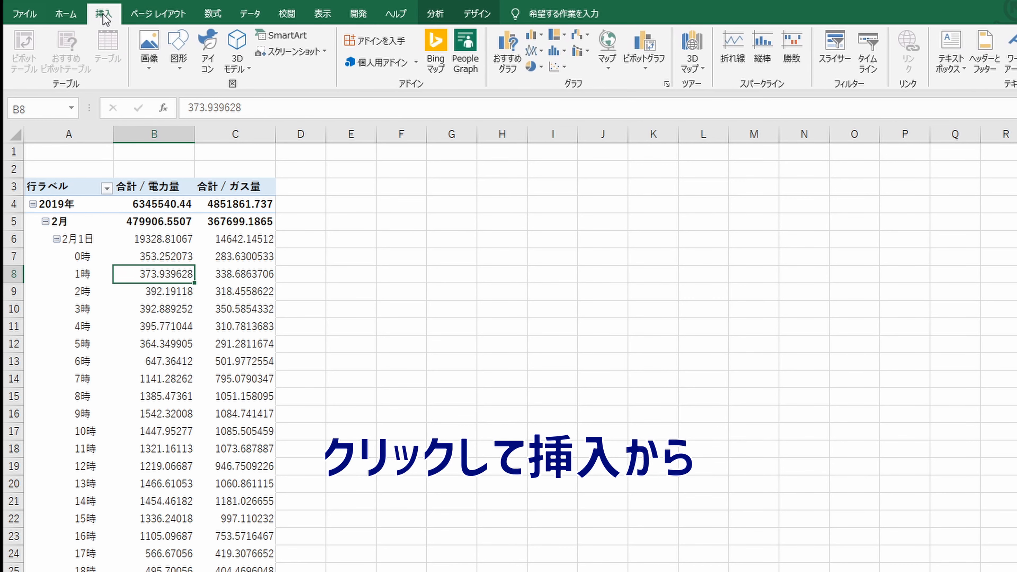
pyautogui.click(531, 50)
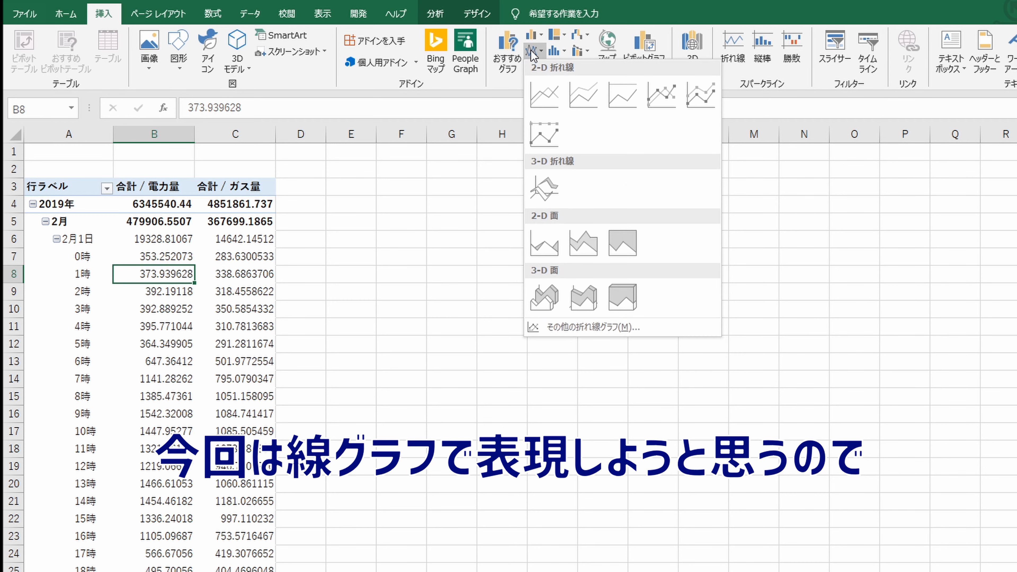
pyautogui.click(539, 99)
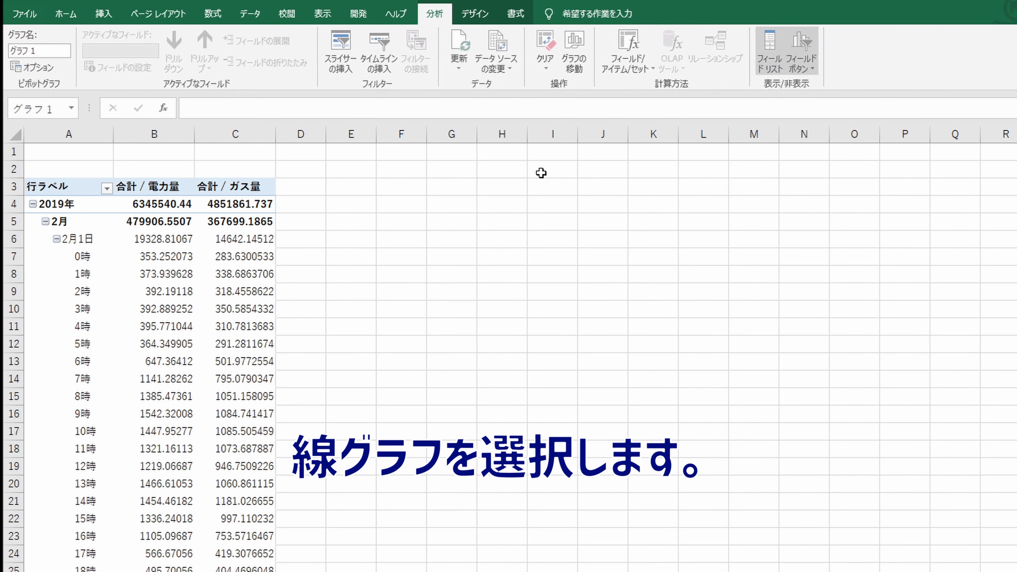
pyautogui.moveTo(619, 322); pyautogui.dragTo(558, 211)
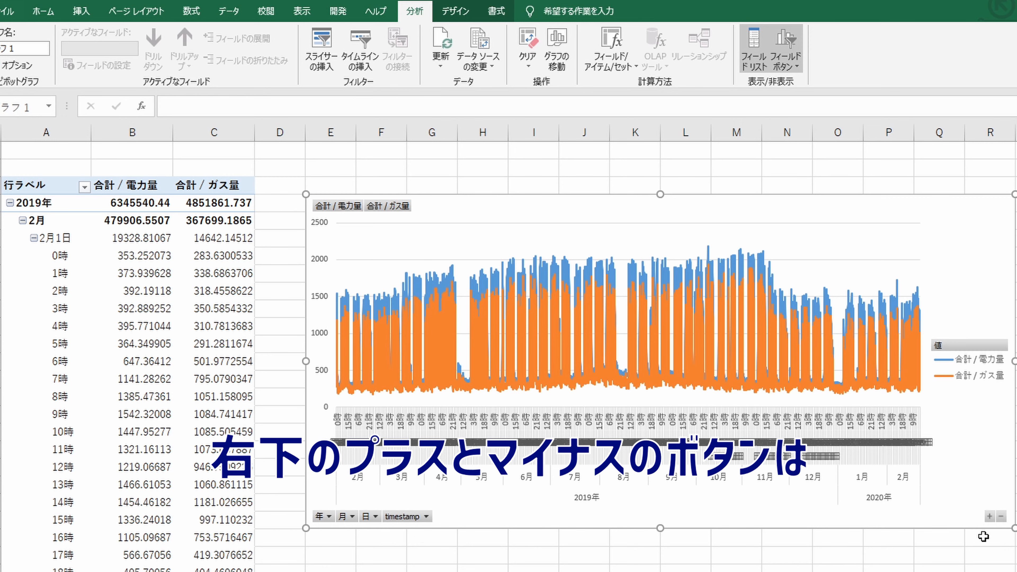
# Collapse the pivot chart level by level from hourly to daily, monthly and yearly totals
pyautogui.click(1000, 516)
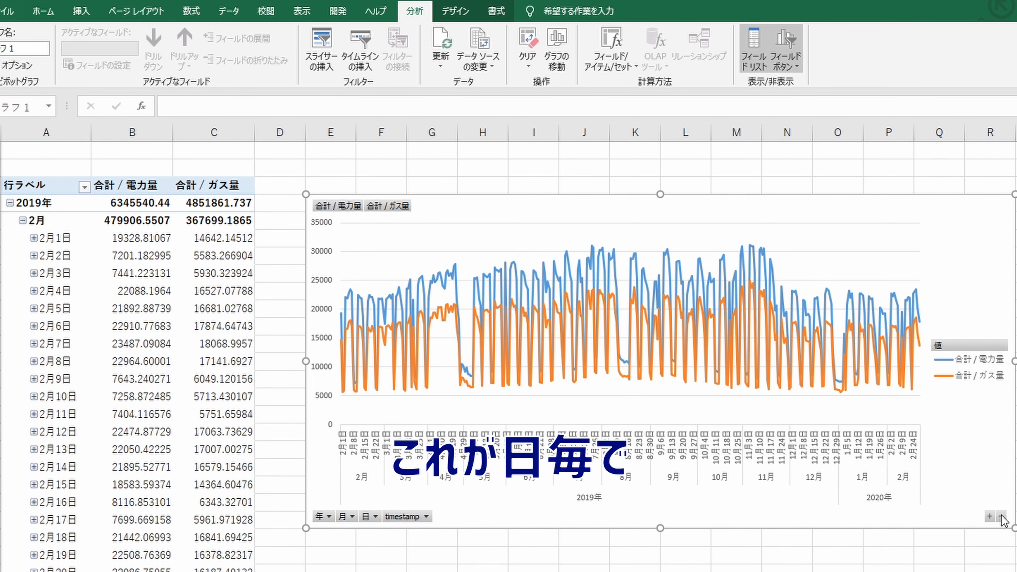
pyautogui.click(1001, 516)
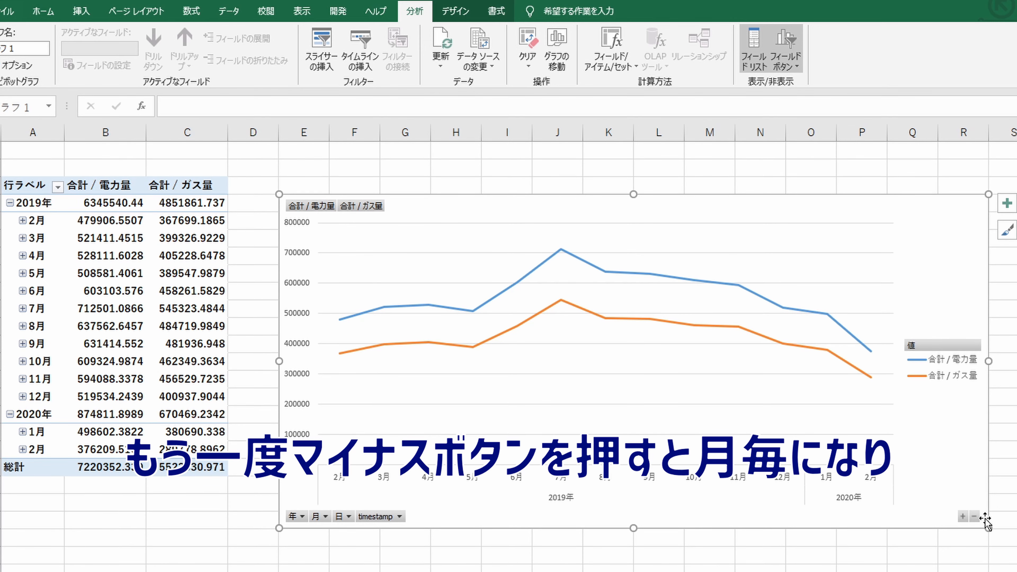
pyautogui.click(974, 517)
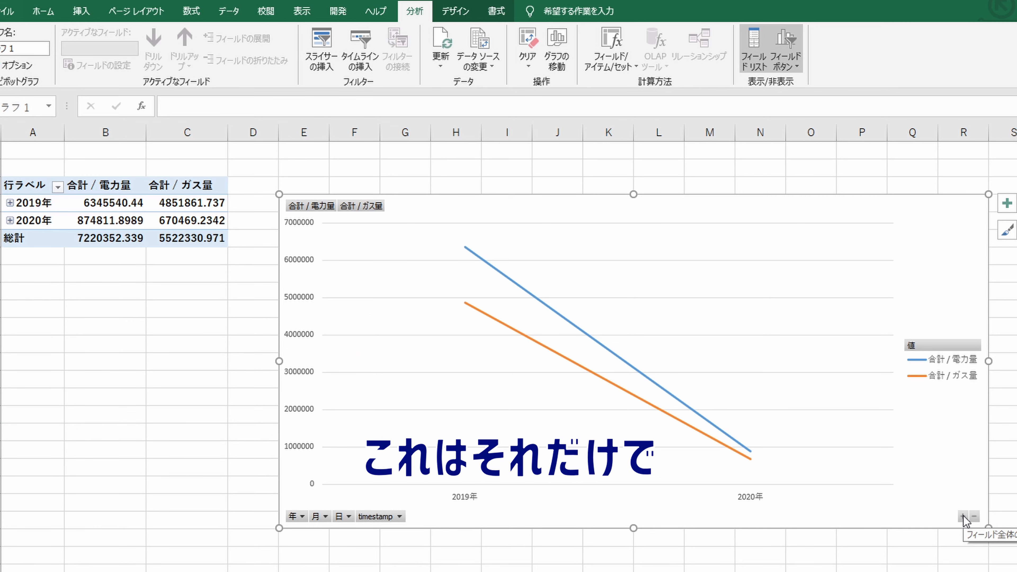
# Expand the pivot chart level by level from yearly back to monthly, daily and hourly totals
pyautogui.click(963, 516)
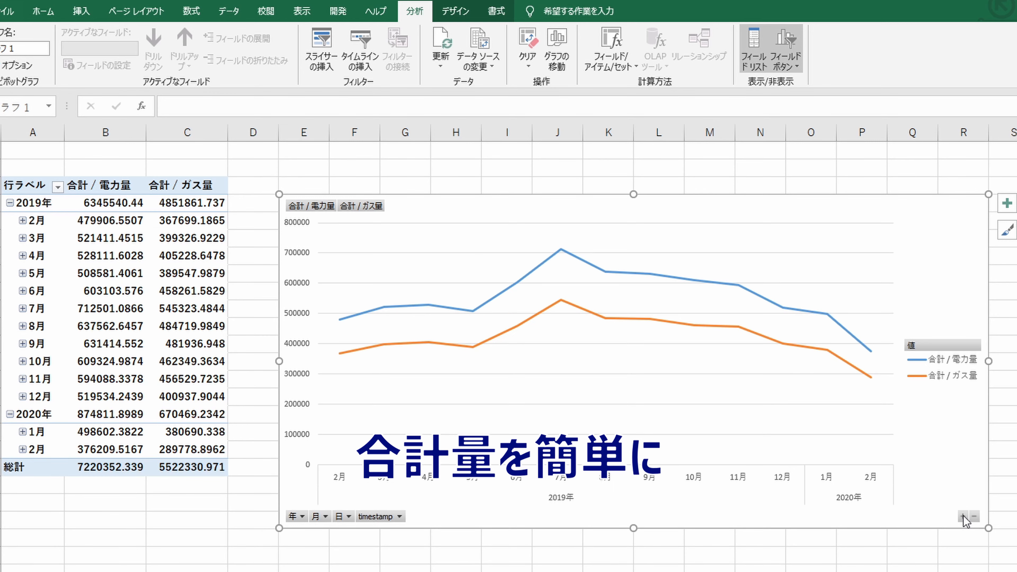
pyautogui.click(963, 517)
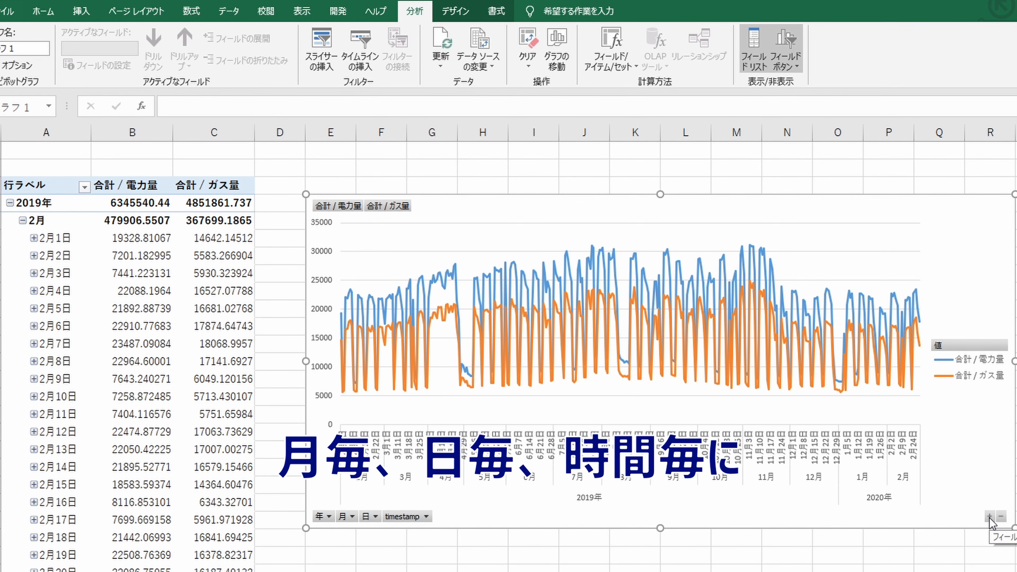
pyautogui.click(989, 517)
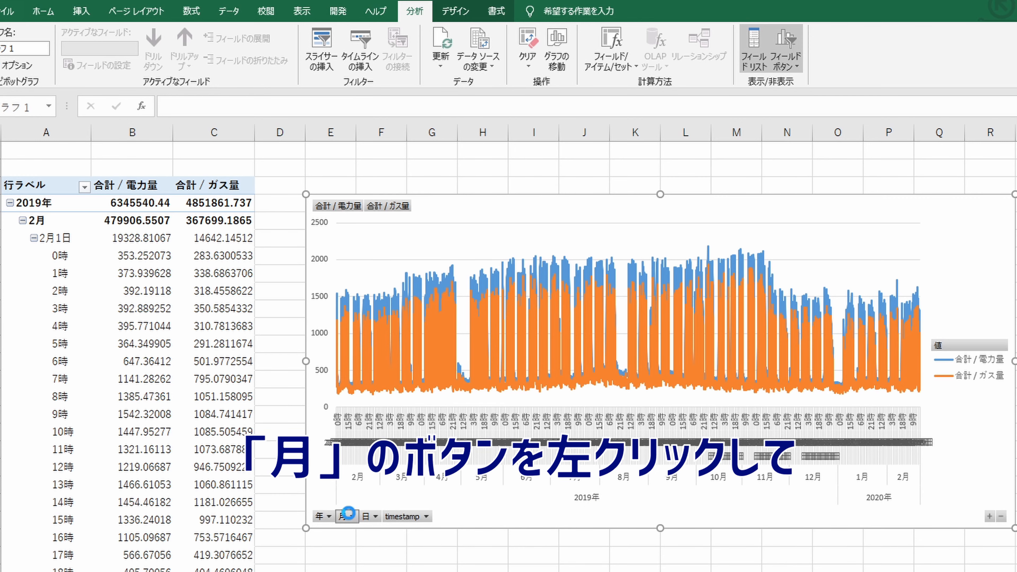
# Filter the pivot chart's 月 field so that only 7月 is included
pyautogui.click(351, 517)
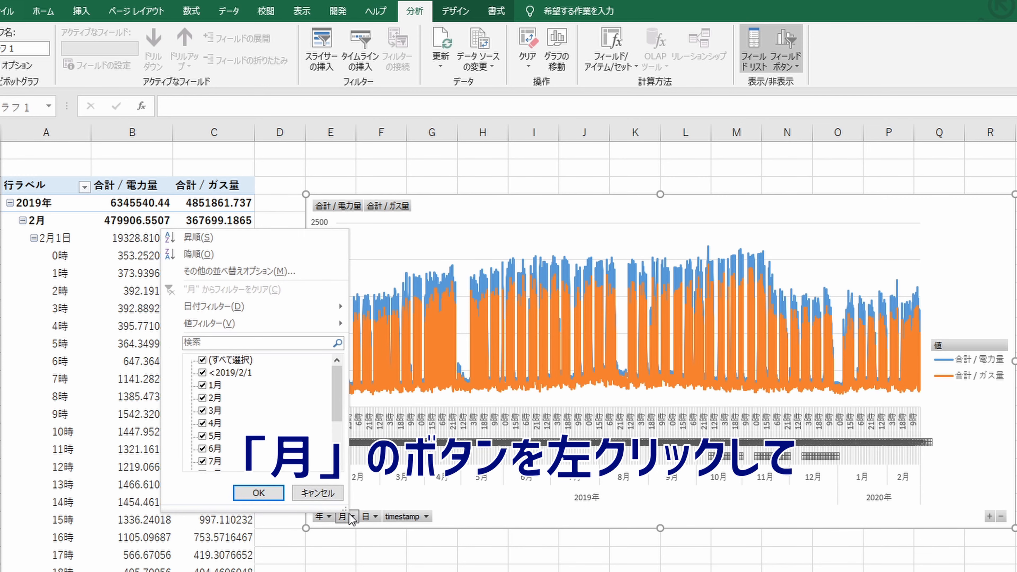
pyautogui.click(202, 360)
pyautogui.scroll(-1, 215, 410)
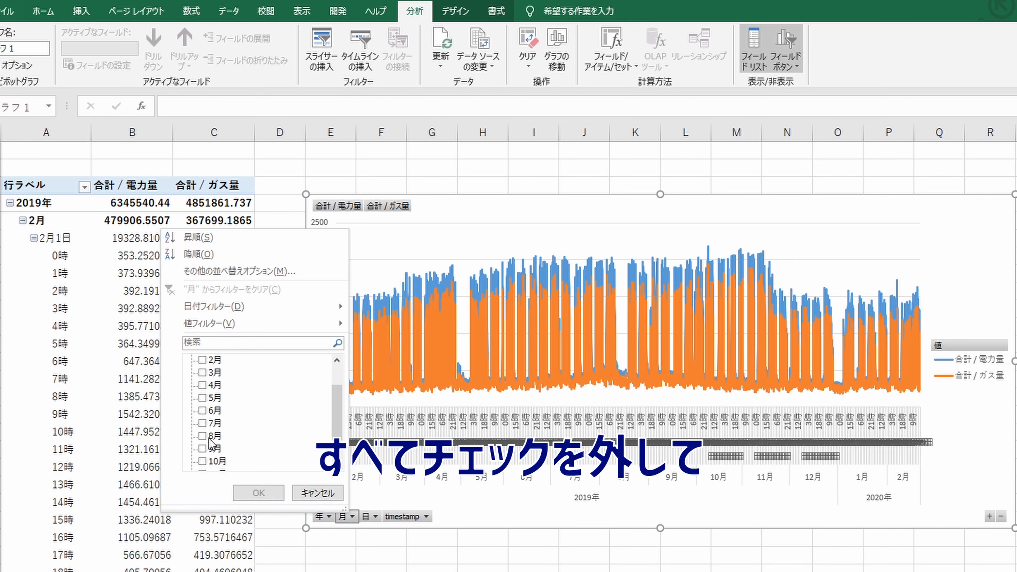
pyautogui.click(203, 423)
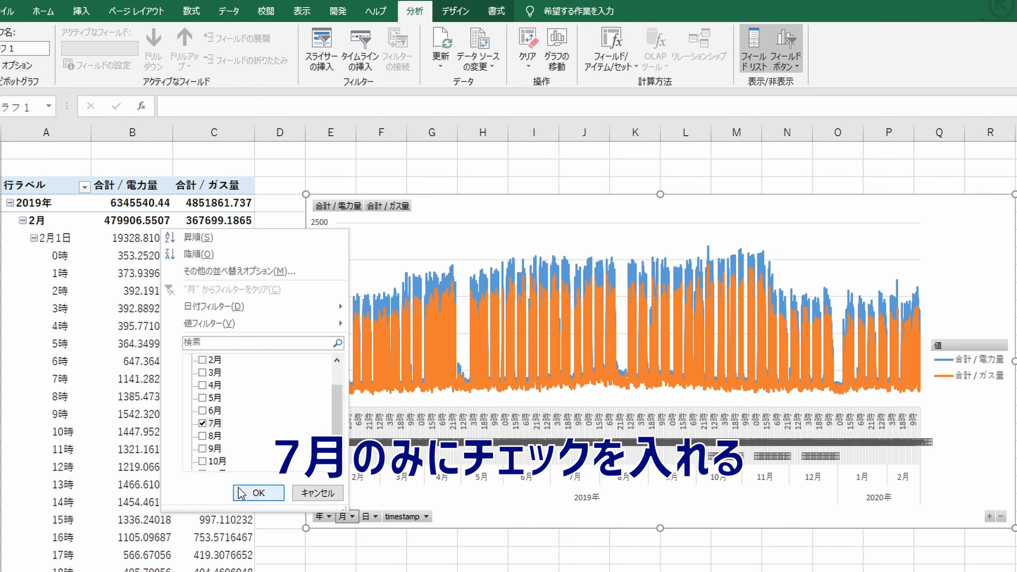
pyautogui.click(256, 493)
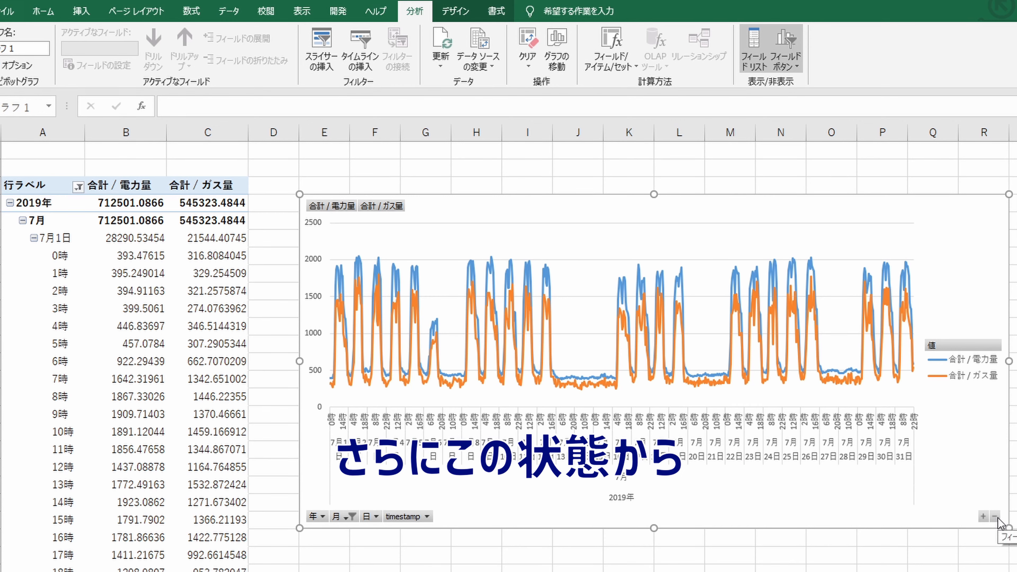
# Collapse the 7月 pivot chart to daily totals, and expand it again to hourly totals
pyautogui.click(985, 519)
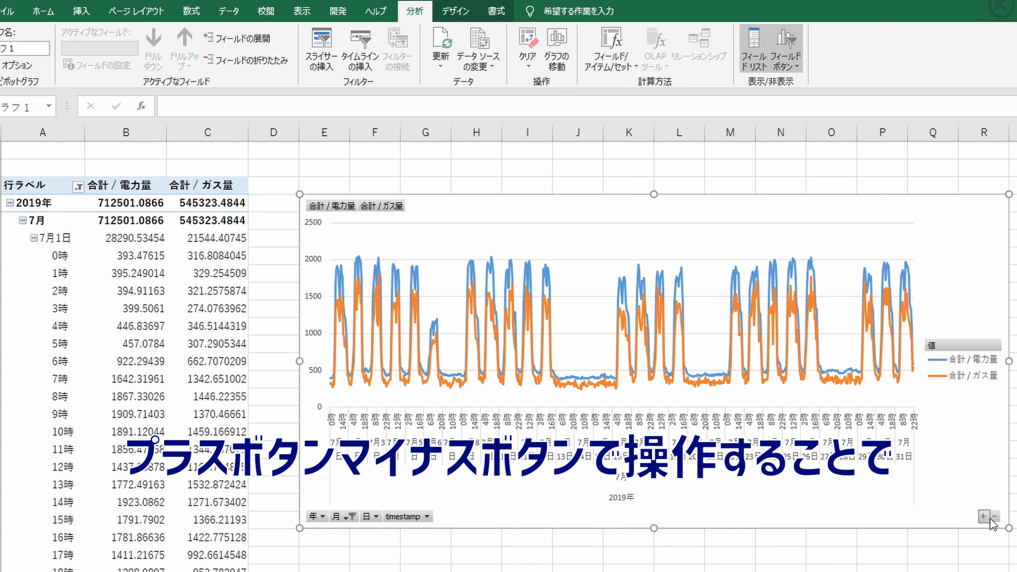
pyautogui.click(996, 519)
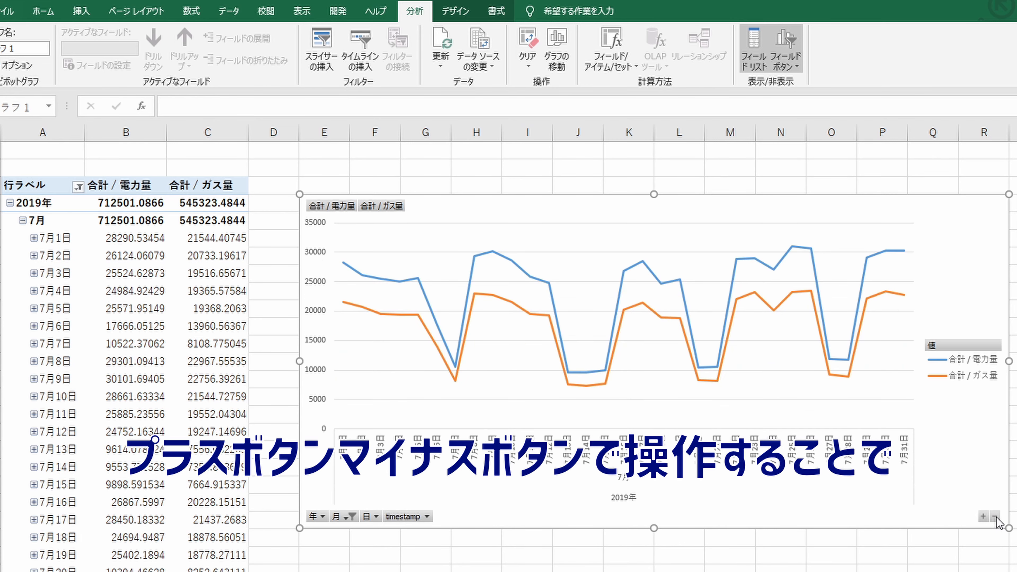
pyautogui.click(984, 517)
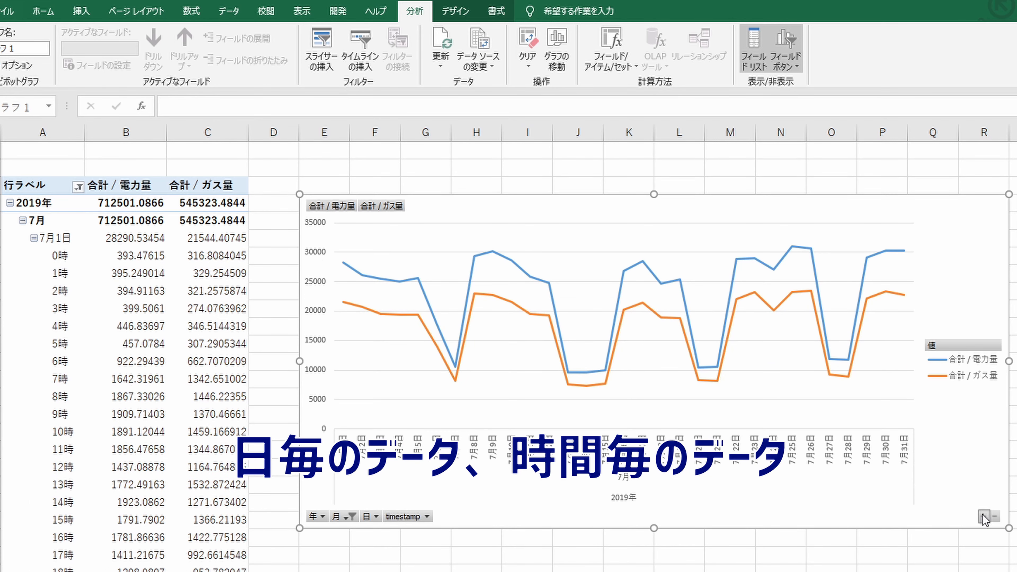